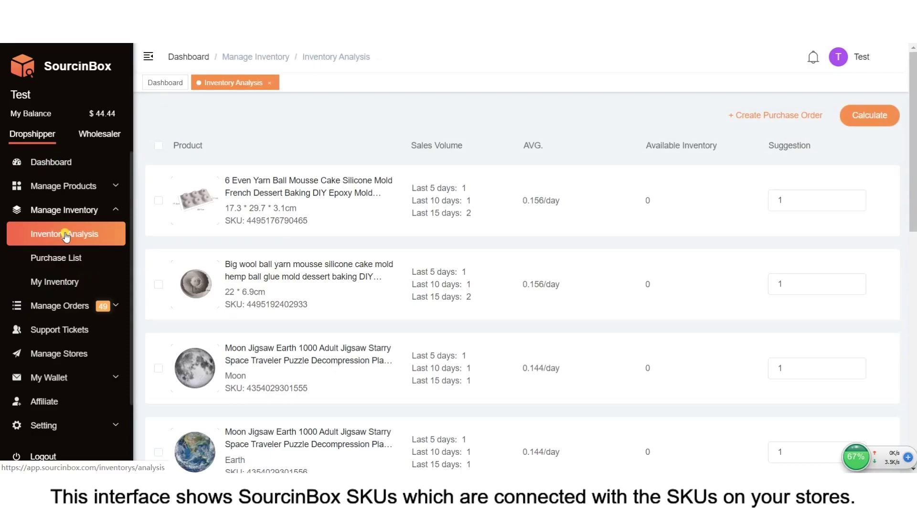
scroll(554, 184, down, 5)
scroll(553, 182, up, 1)
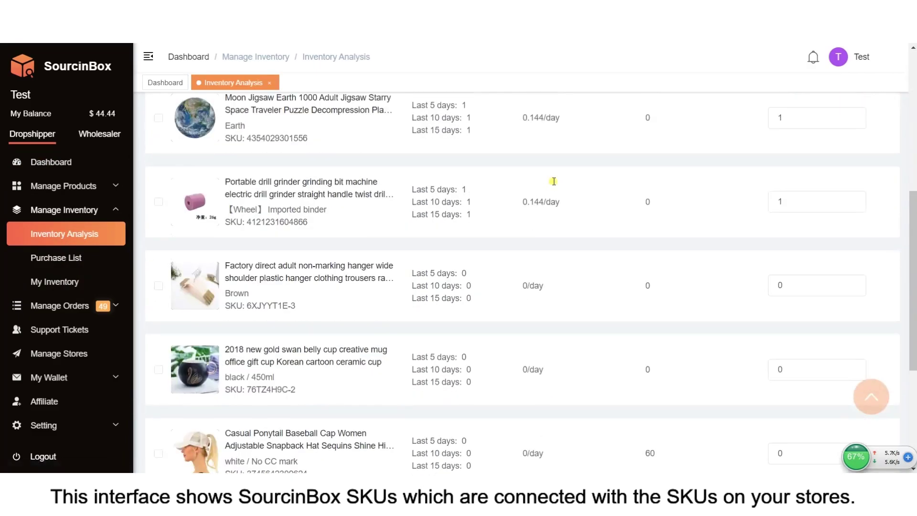
scroll(553, 184, up, 4)
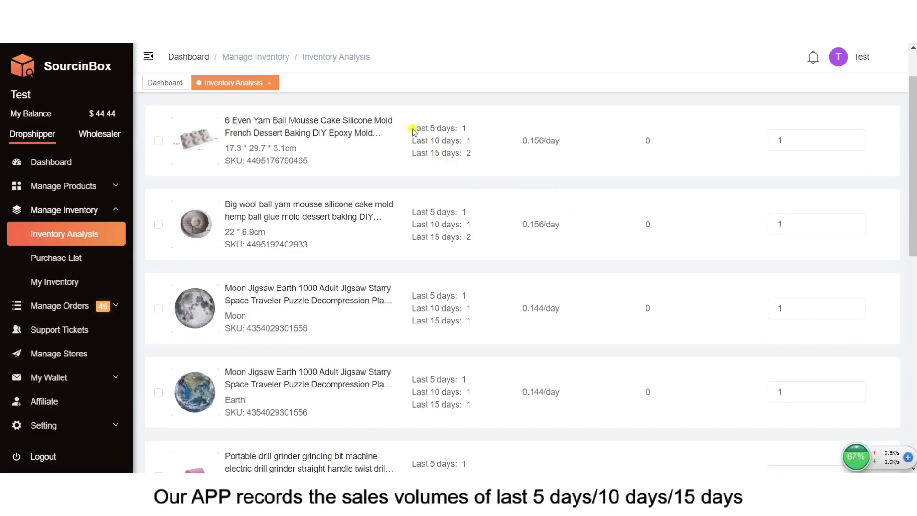
drag(415, 129, 473, 158)
mouse_move(415, 213)
mouse_down()
mouse_move(473, 238)
mouse_move(544, 226)
mouse_move(537, 224)
mouse_move(567, 229)
mouse_up()
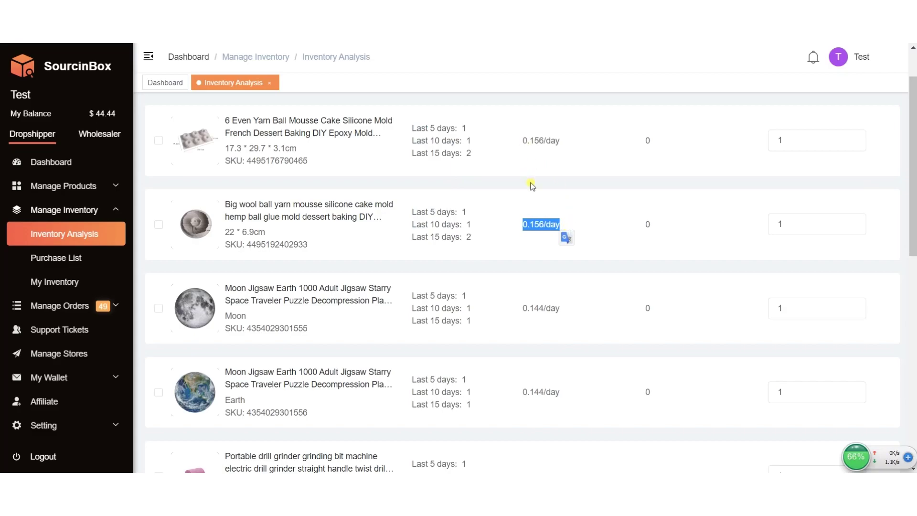
scroll(544, 215, down, 1)
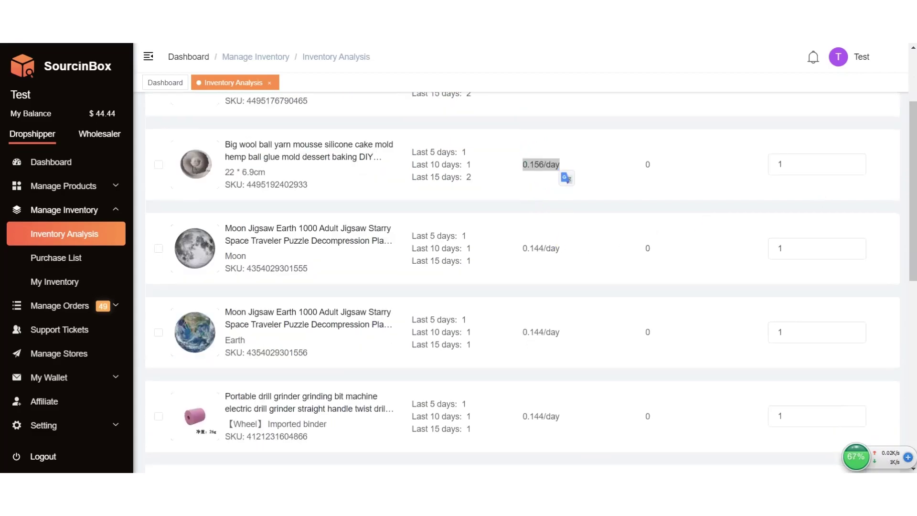
scroll(794, 234, up, 1)
scroll(794, 234, up, 1)
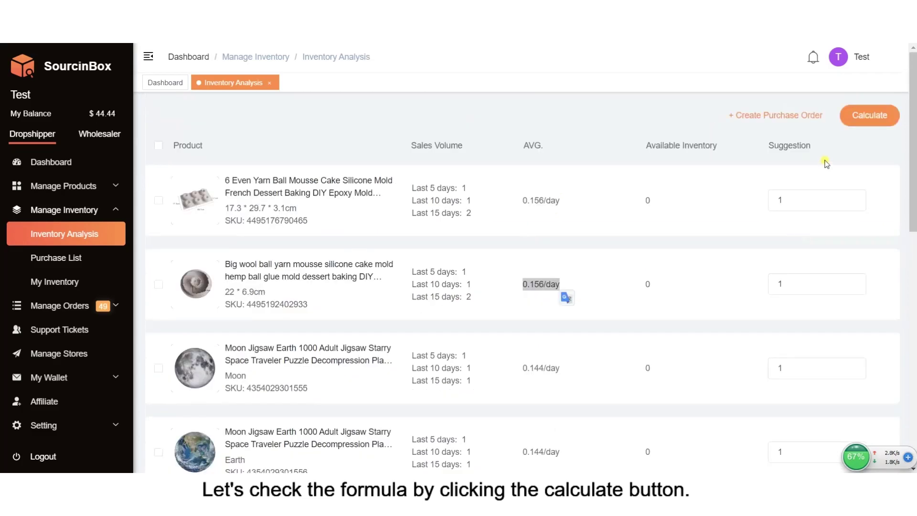
Recalculate suggestions with 60/20/20 day weightings and 21 days of inventory
click(862, 121)
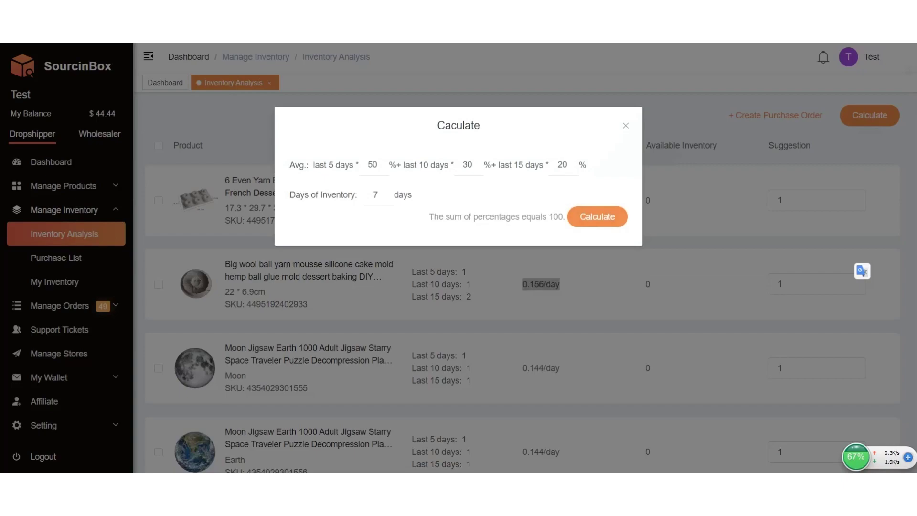
double_click(375, 164)
text(6)
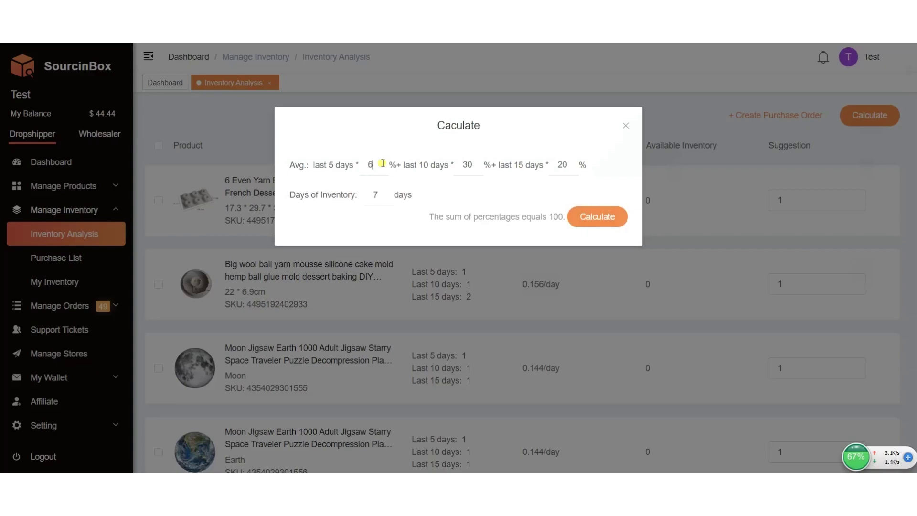
text(0)
double_click(462, 165)
text(20)
double_click(376, 194)
text(21)
click(584, 215)
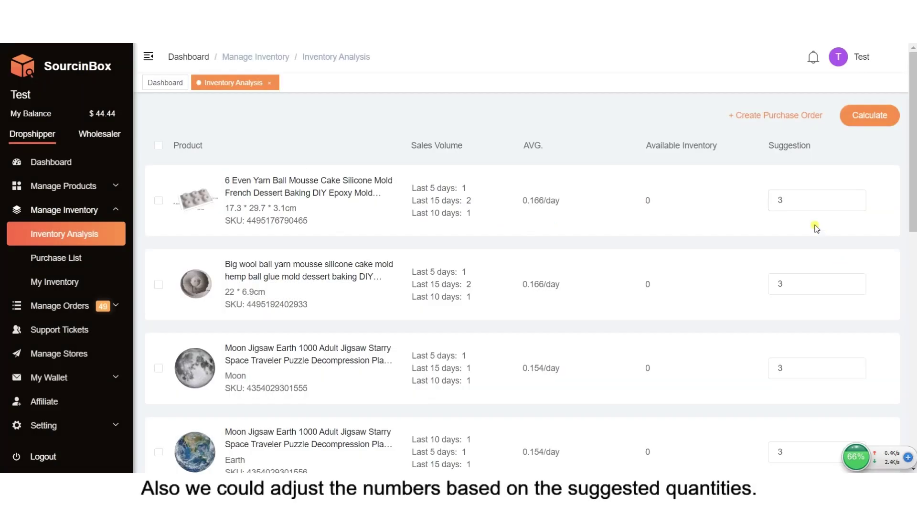
Raise the suggestion from 3 to 5 for both cake molds, the Moon and Earth puzzles, and the drill grinder
double_click(786, 201)
text(5)
double_click(788, 281)
text(5)
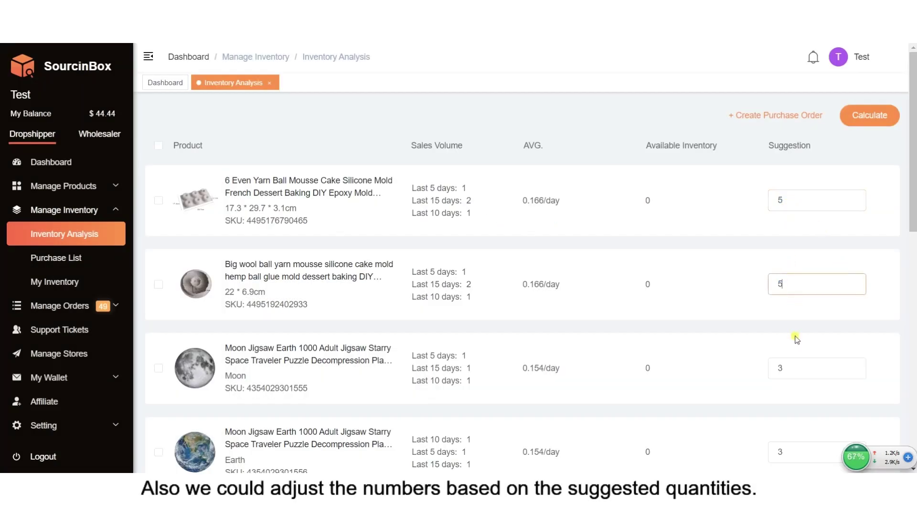
double_click(783, 365)
text(5)
scroll(802, 301, down, 2)
double_click(792, 330)
text(5)
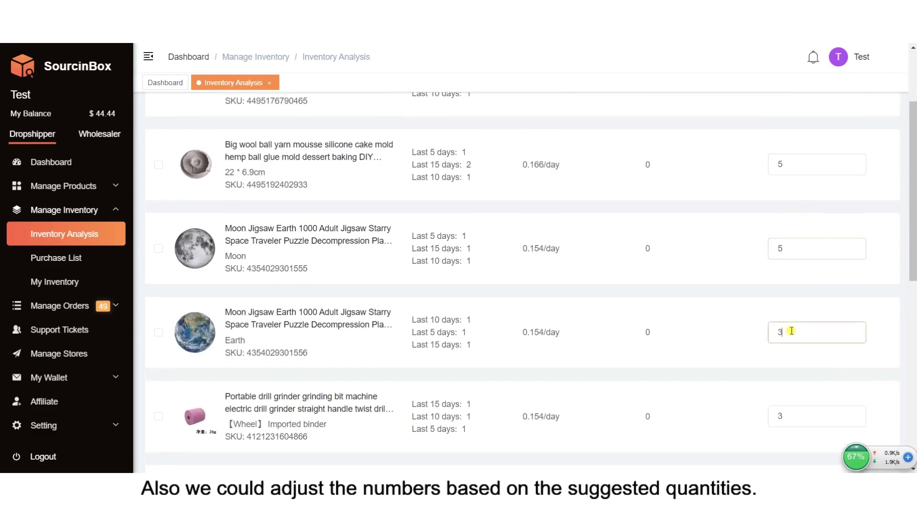
scroll(793, 332, down, 1)
double_click(793, 350)
text(5)
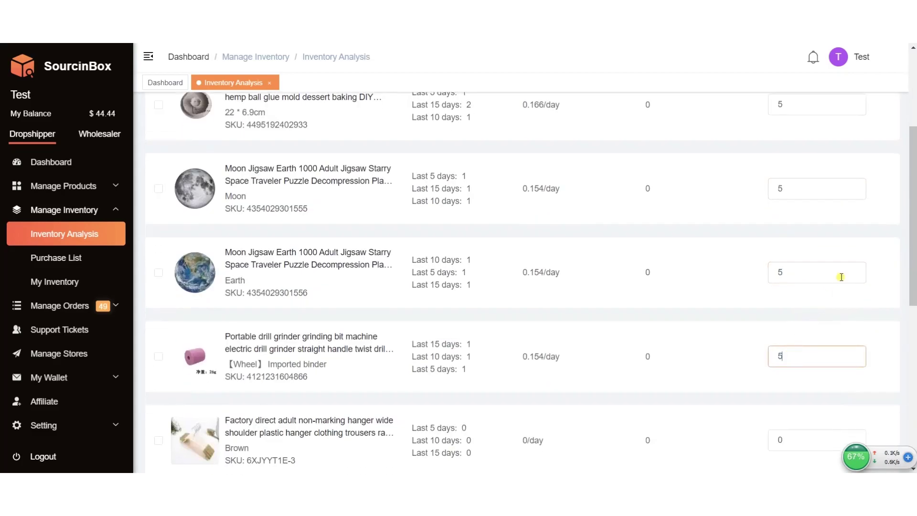
scroll(838, 277, up, 3)
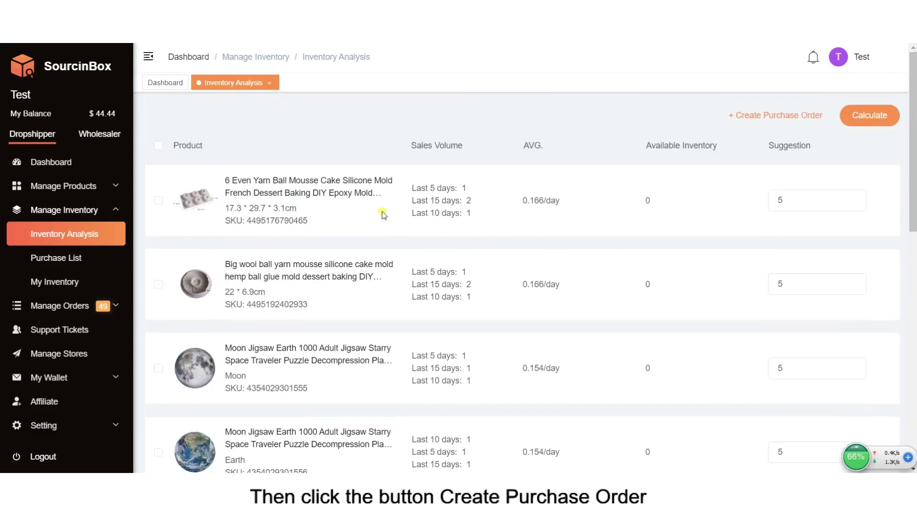
Select all five products and start a purchase order, accepting the confirmation tip
click(158, 145)
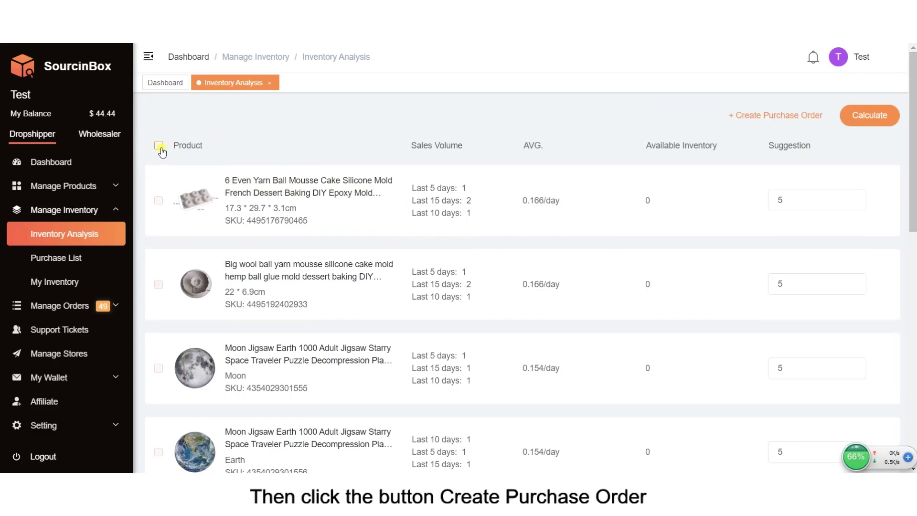
click(775, 119)
click(552, 291)
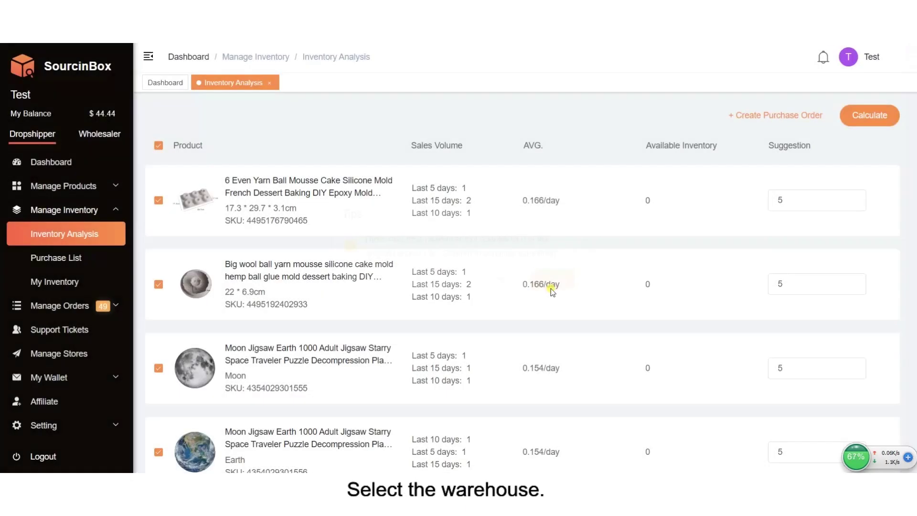
Choose the HZSIB-CN warehouse and confirm the stock order to reach payment
click(307, 170)
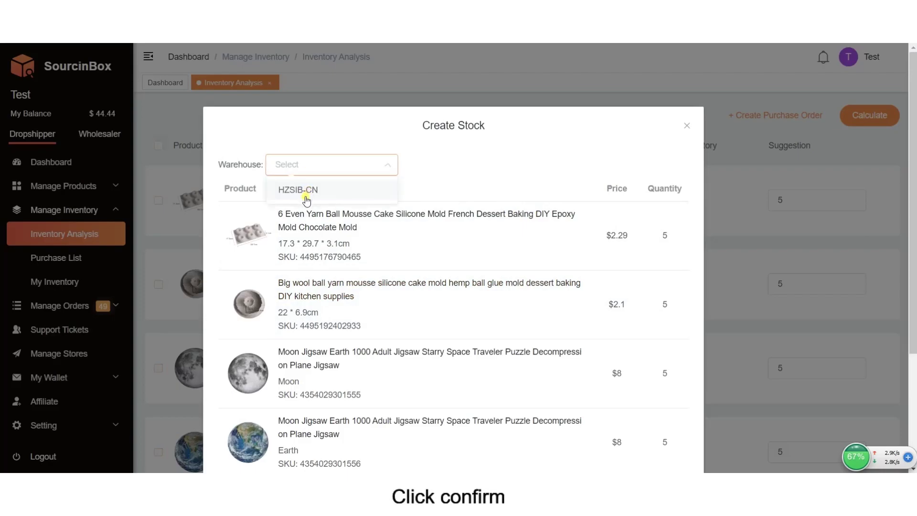
click(304, 192)
scroll(575, 338, down, 3)
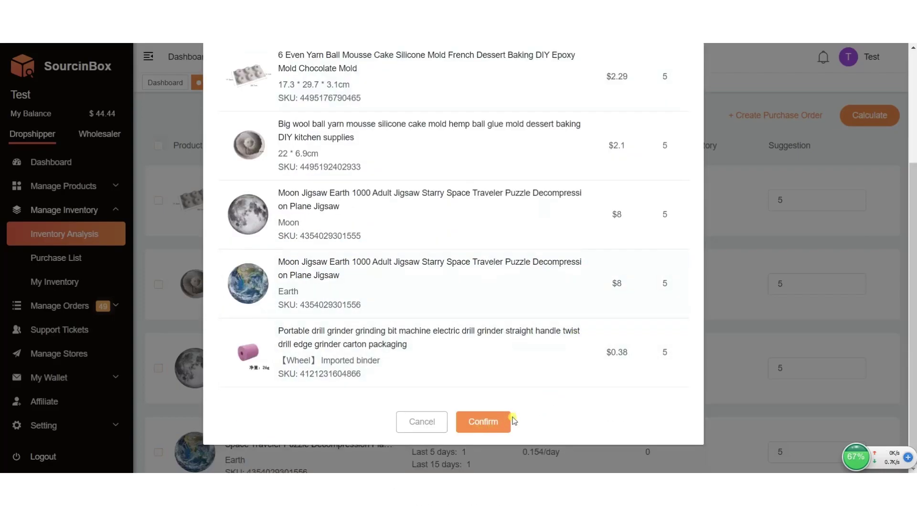
click(508, 421)
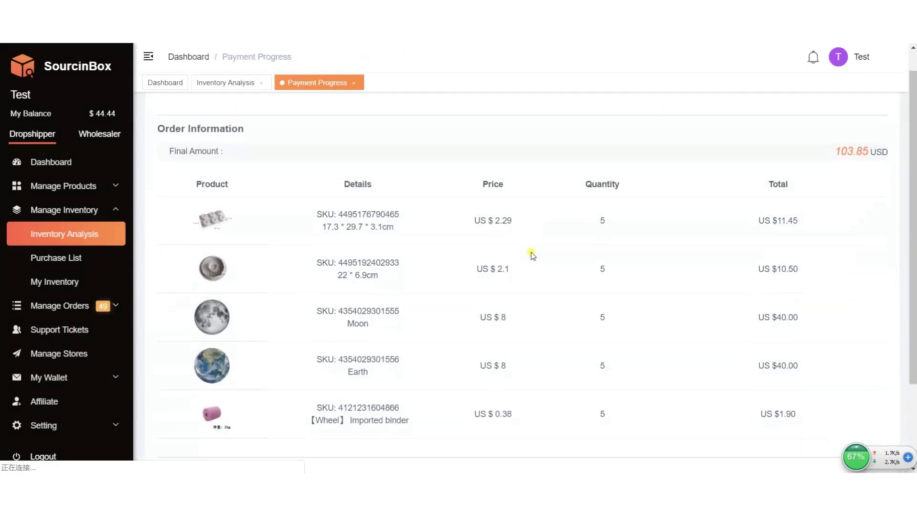
scroll(531, 254, down, 2)
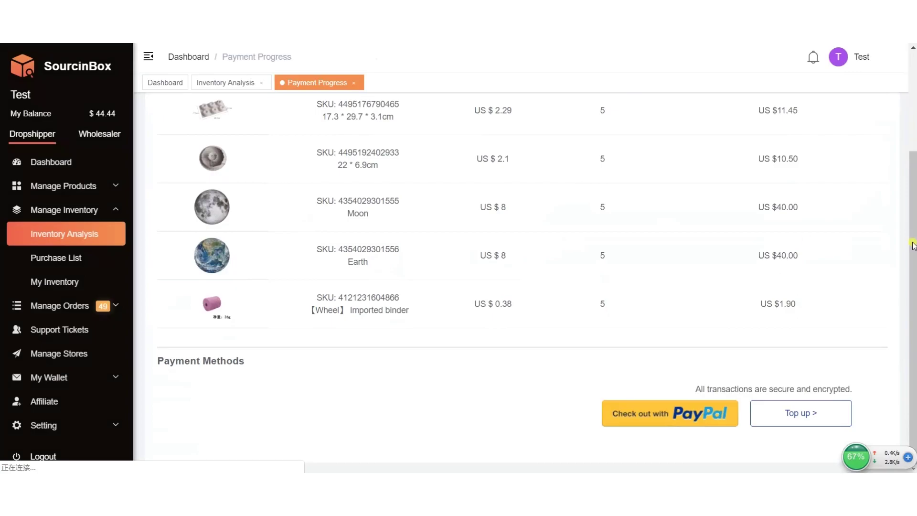
scroll(533, 204, up, 2)
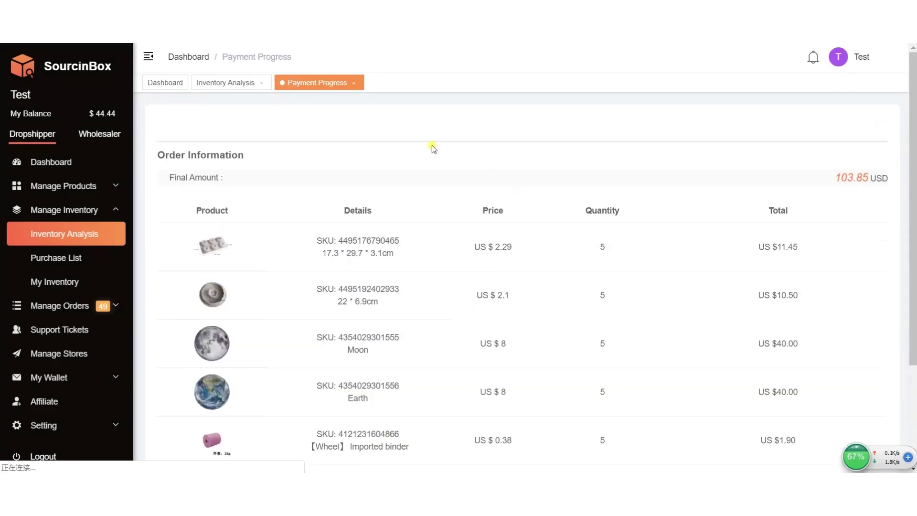